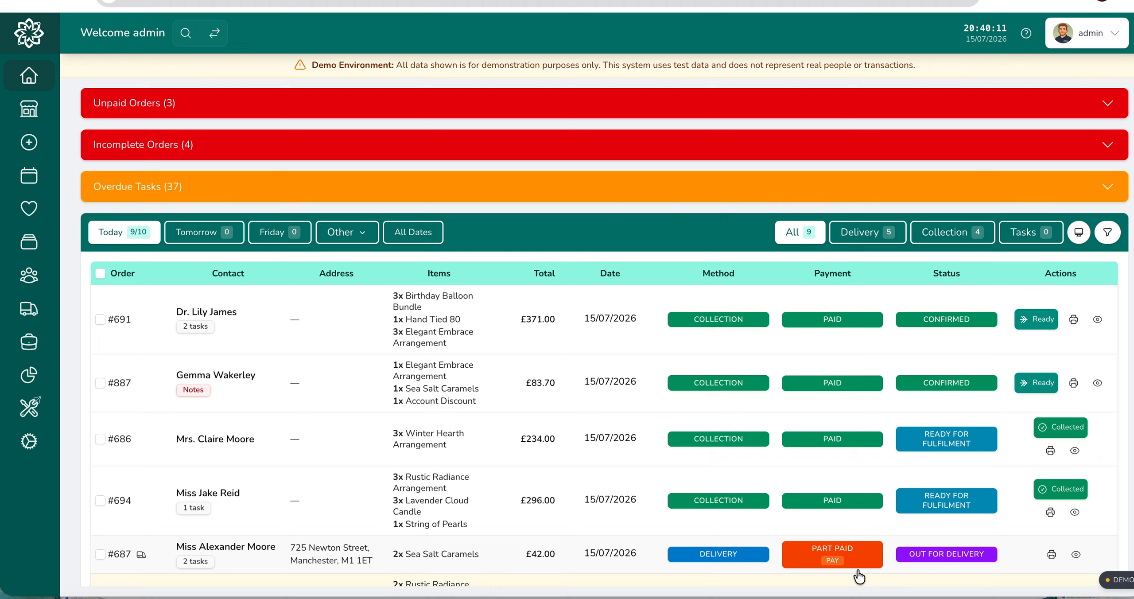
Step: Try to enable Require Background Location Tracking in the general delivery settings
click(34, 444)
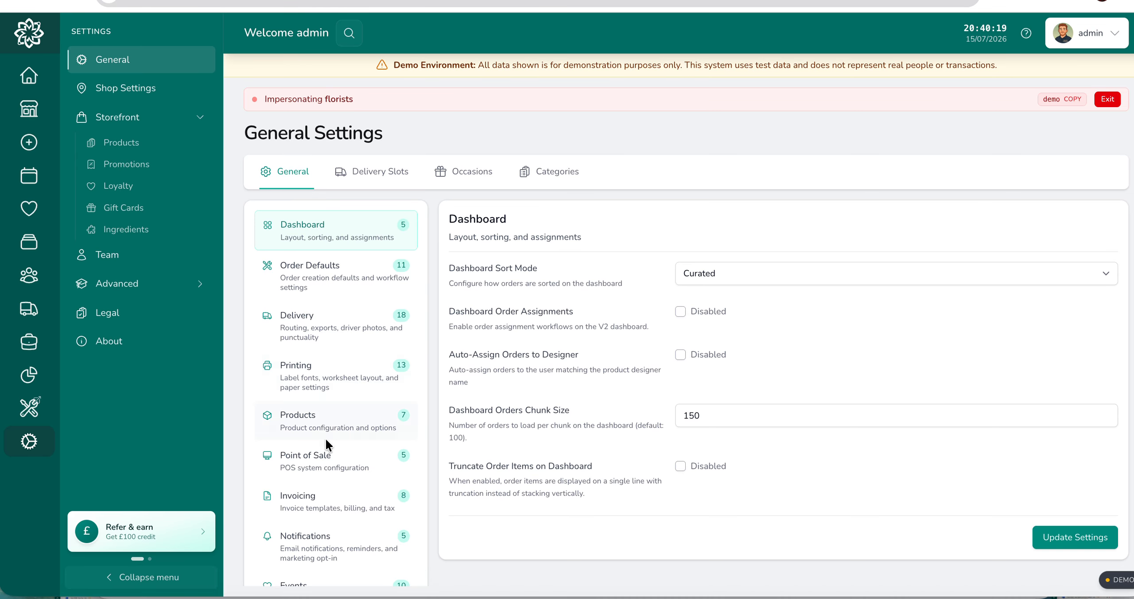
click(301, 331)
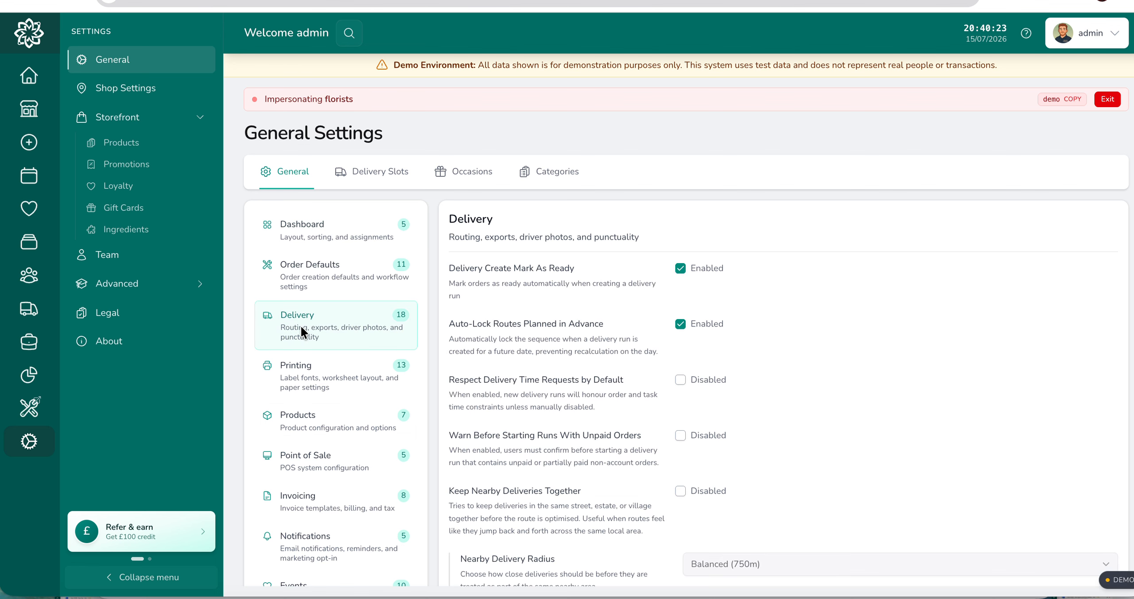
scroll(701, 366, down, 10)
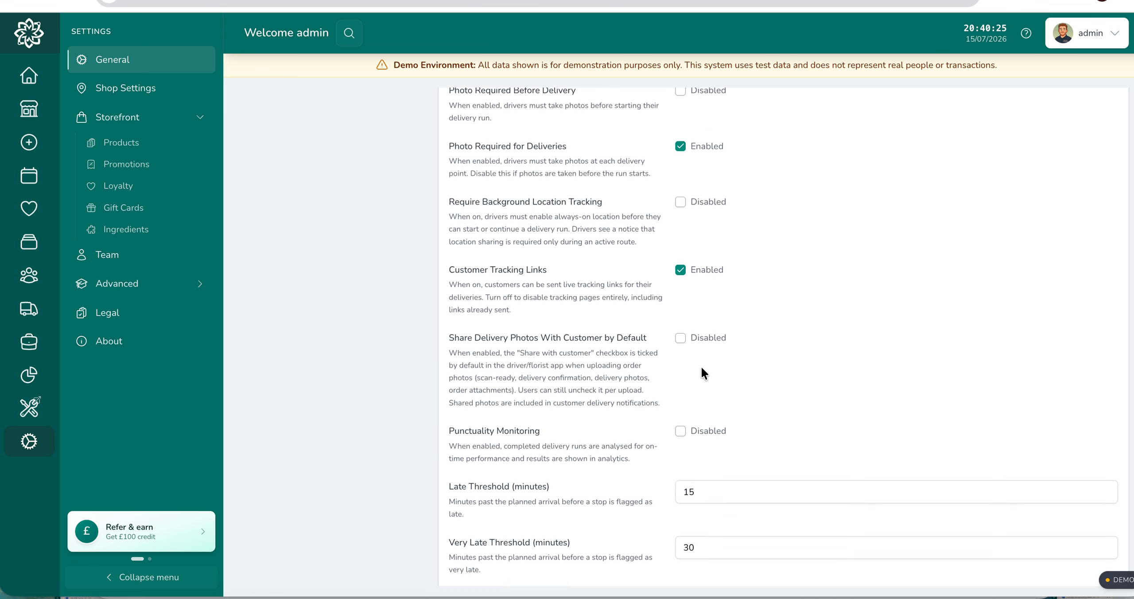
scroll(700, 366, down, 1)
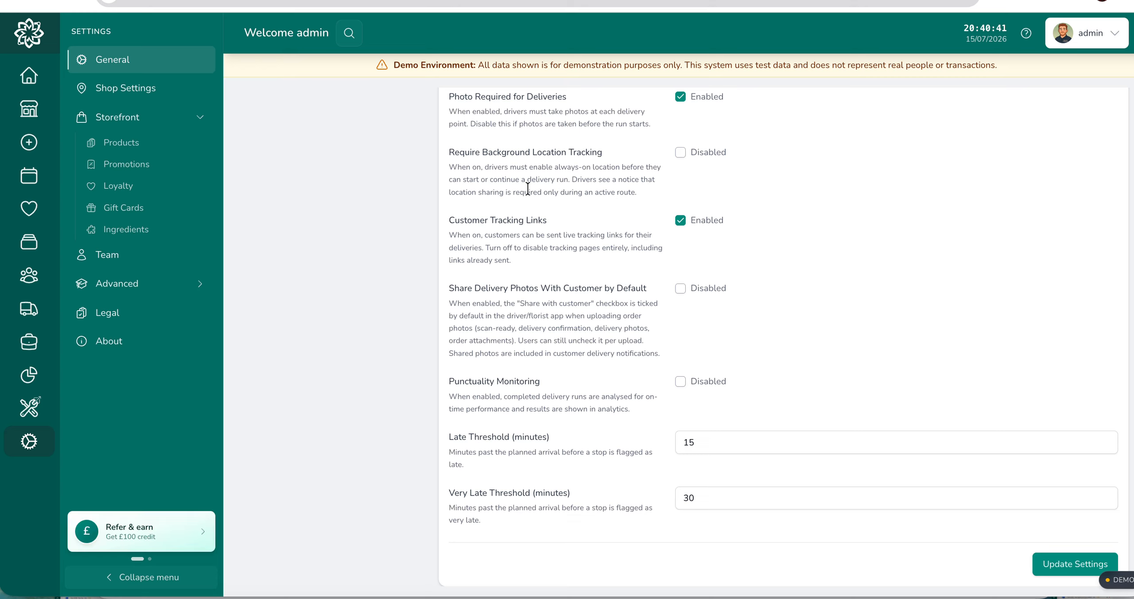
click(680, 154)
Step: Open the details of the ongoing Evening Delivery Run from the delivery portal
click(29, 308)
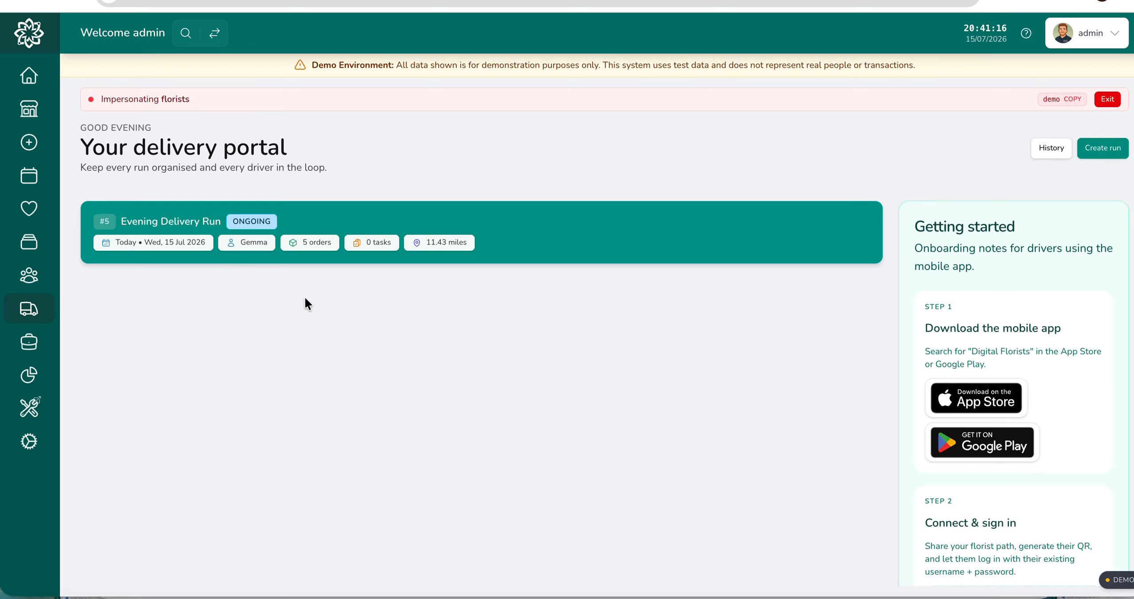
click(556, 243)
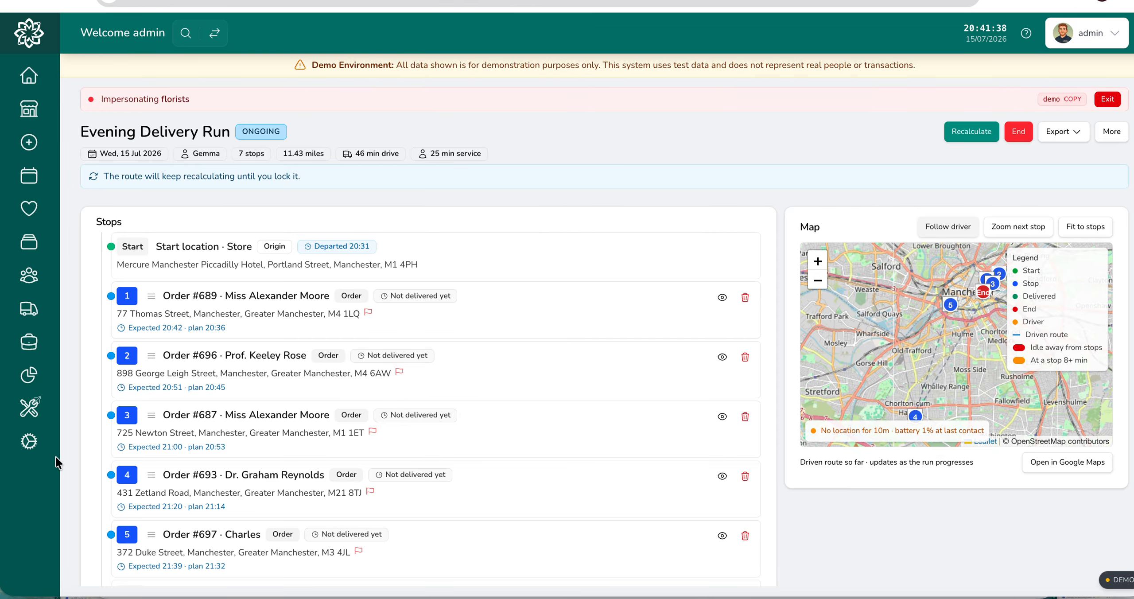
Step: Return to the general delivery settings and enable Punctuality Monitoring, checking its late threshold fields
click(29, 441)
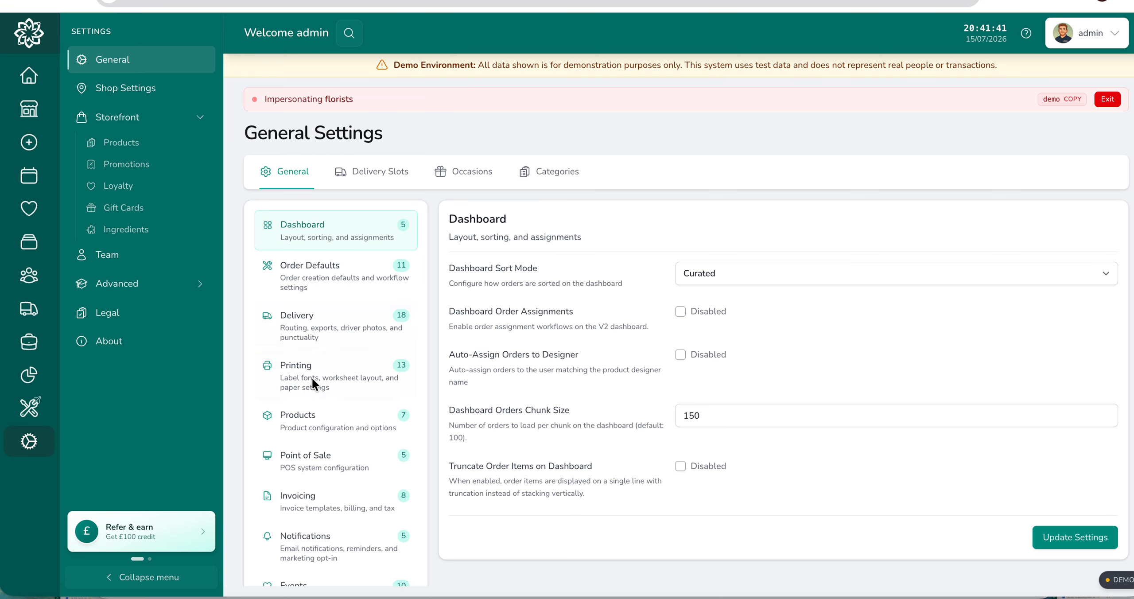
click(312, 336)
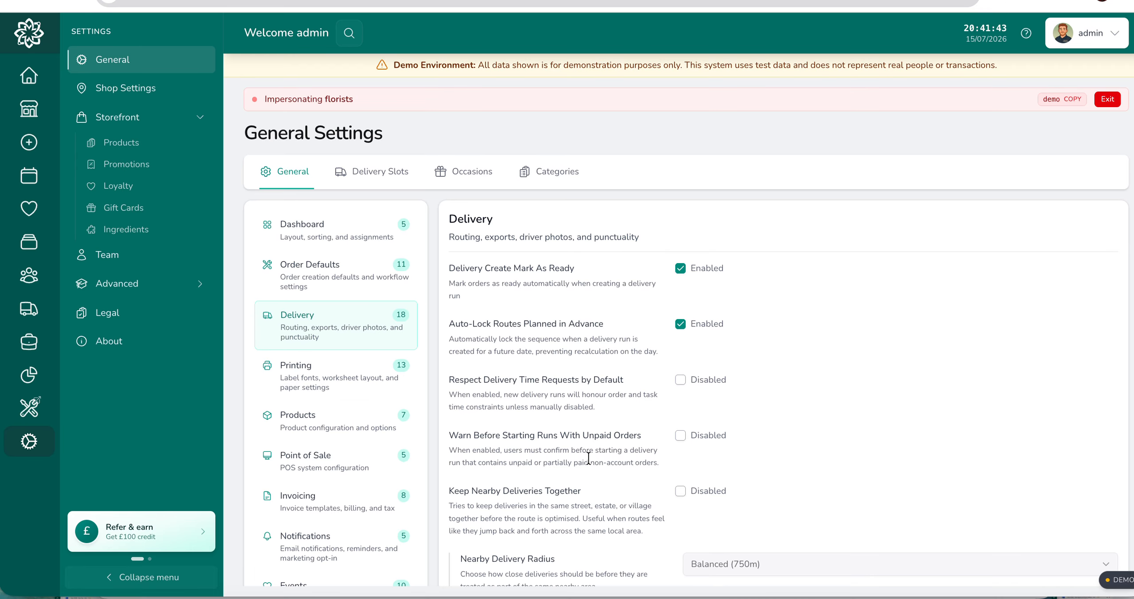
scroll(589, 461, down, 10)
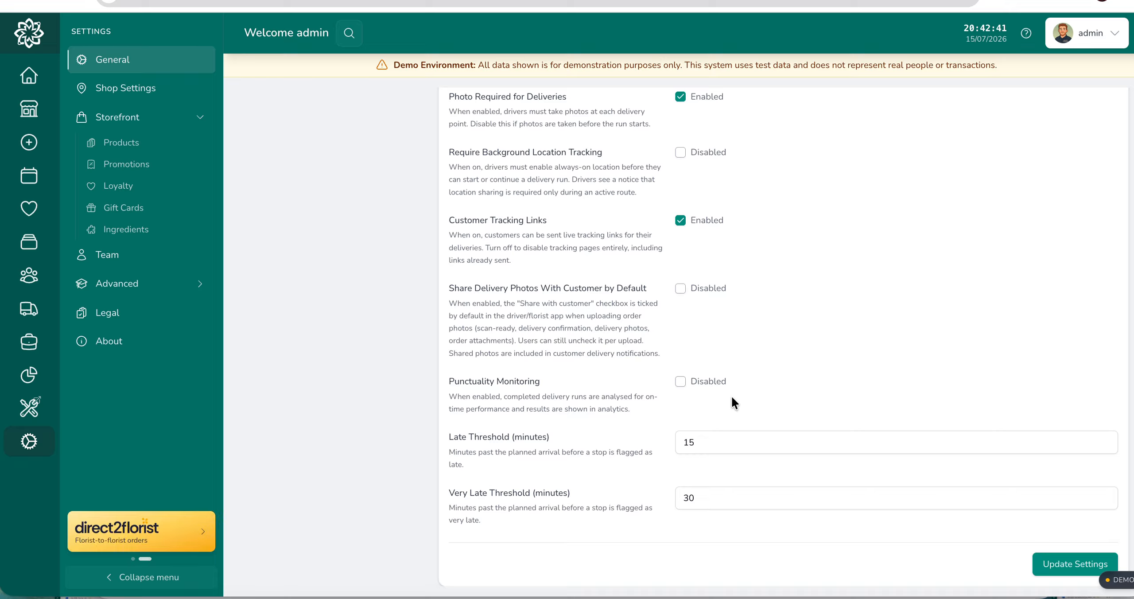
click(680, 380)
click(705, 443)
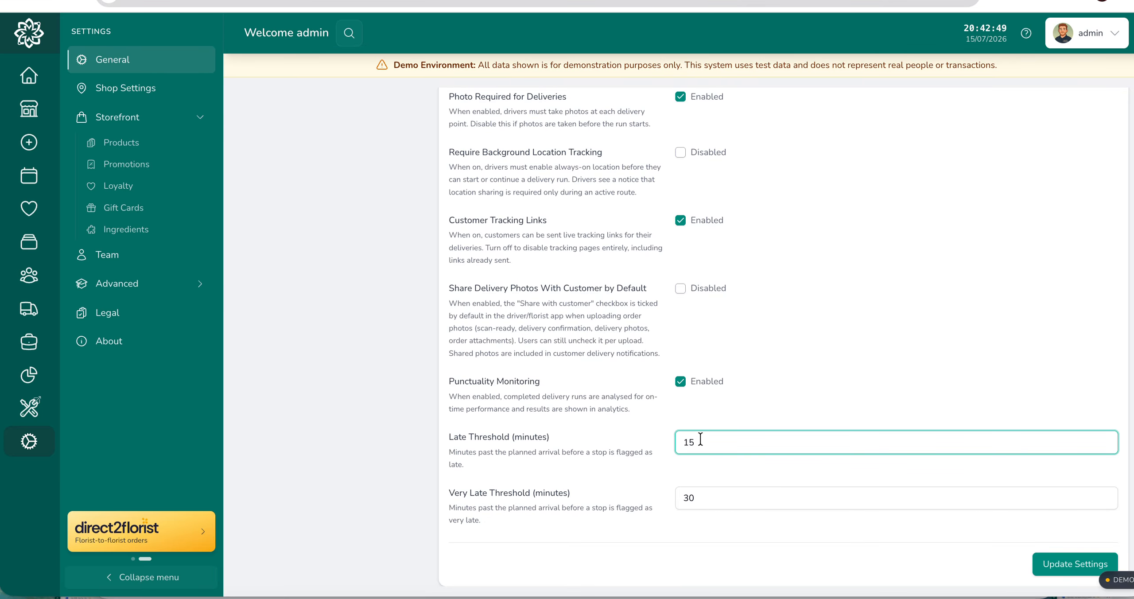
click(573, 494)
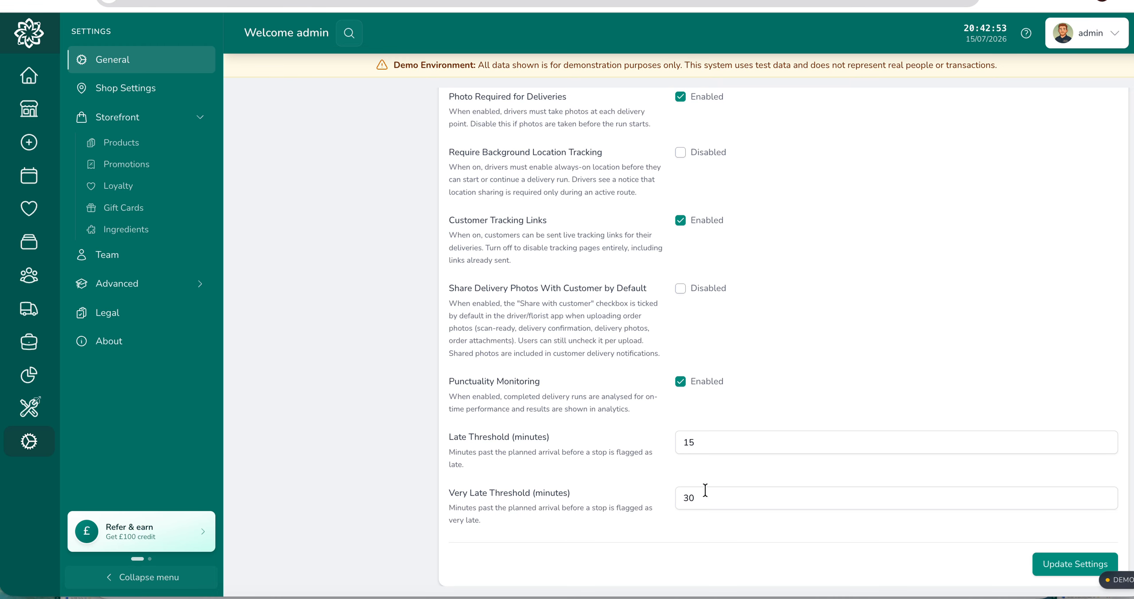
Step: Review the delivery settings and the duration options for Time Allowed at Each Delivery Stop
scroll(677, 430, up, 1)
scroll(678, 483, down, 1)
scroll(678, 485, up, 4)
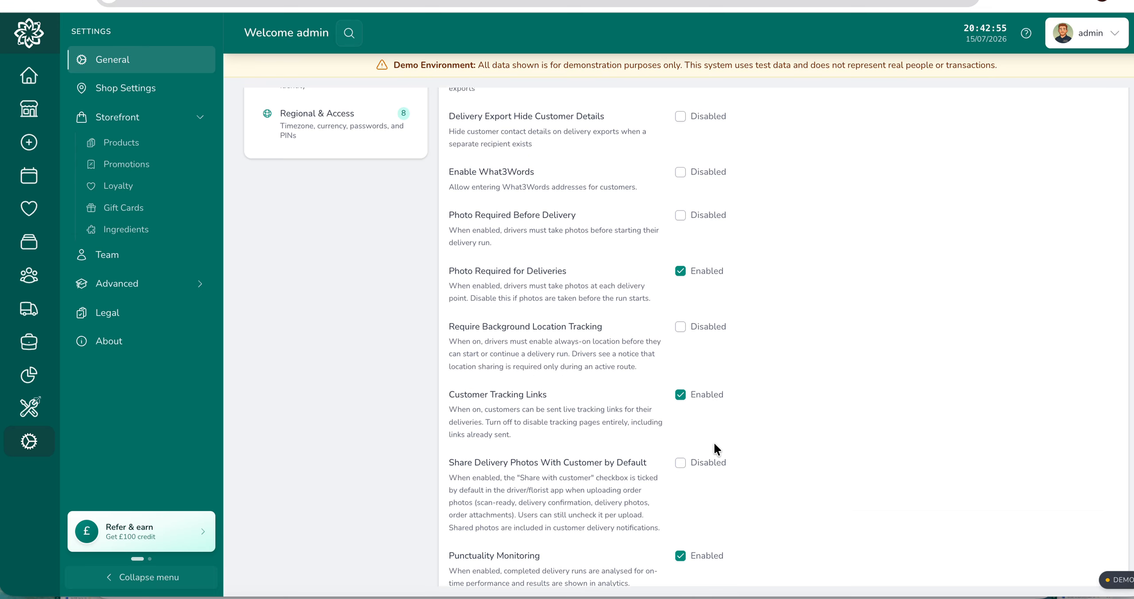
scroll(715, 443, down, 4)
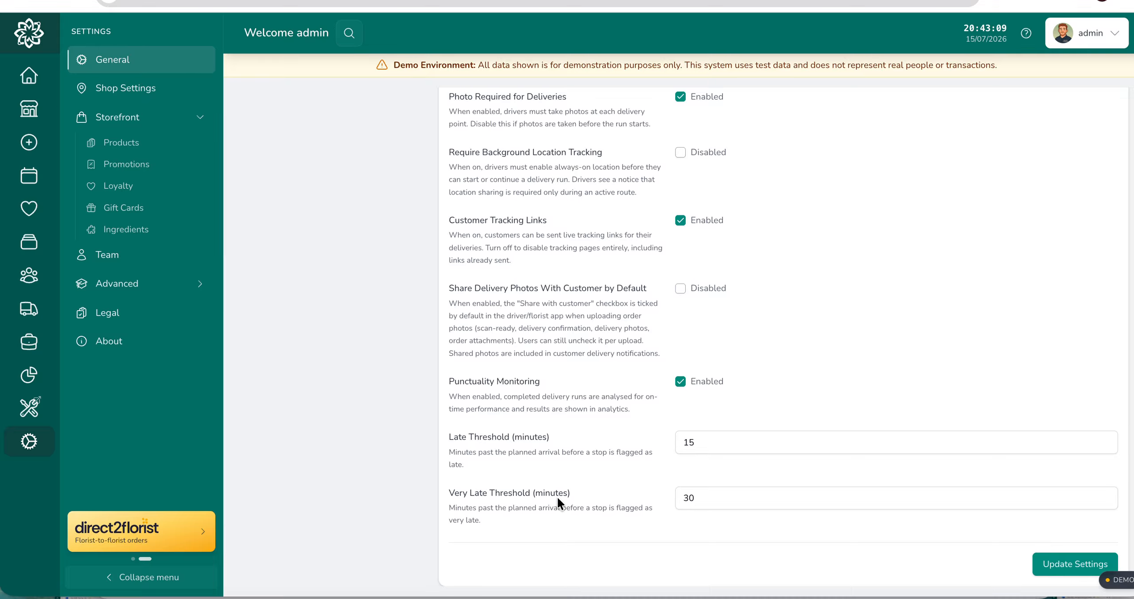
scroll(557, 502, up, 2)
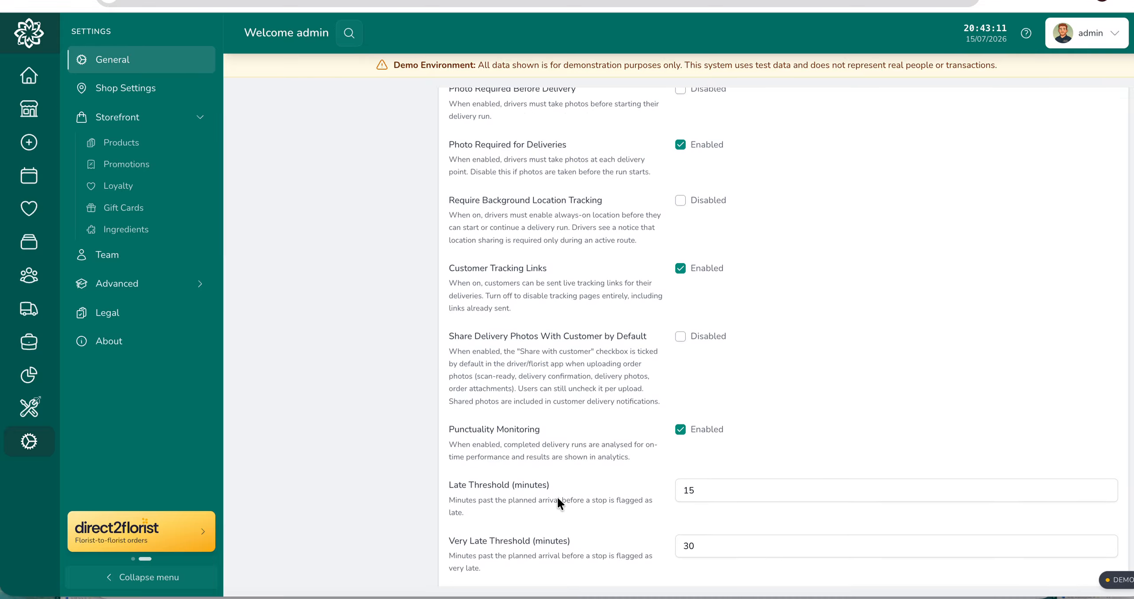
scroll(558, 498, up, 8)
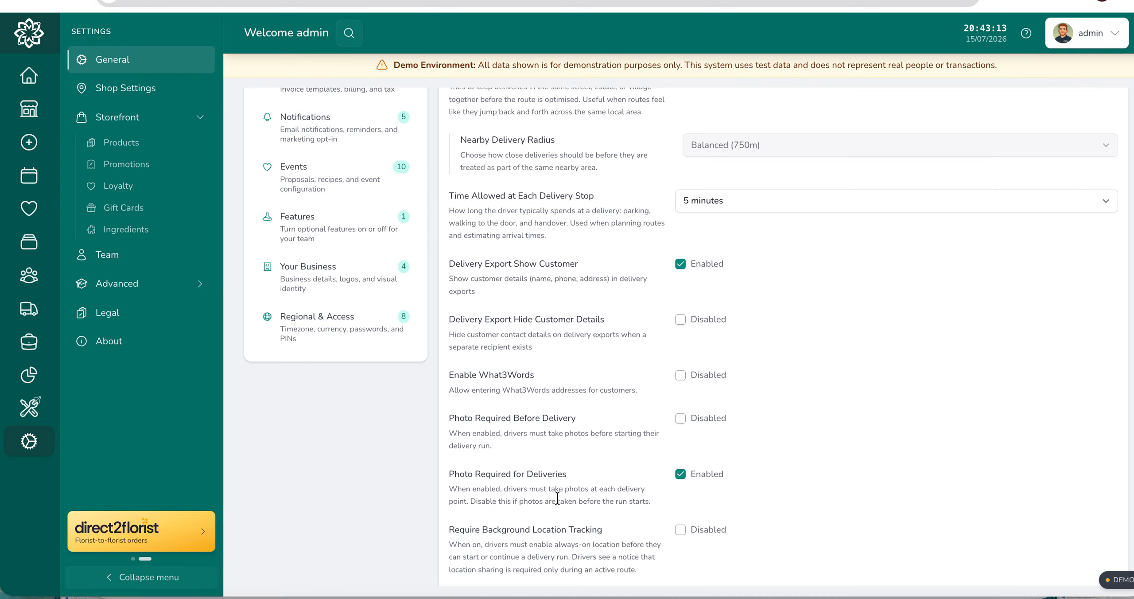
scroll(557, 502, up, 4)
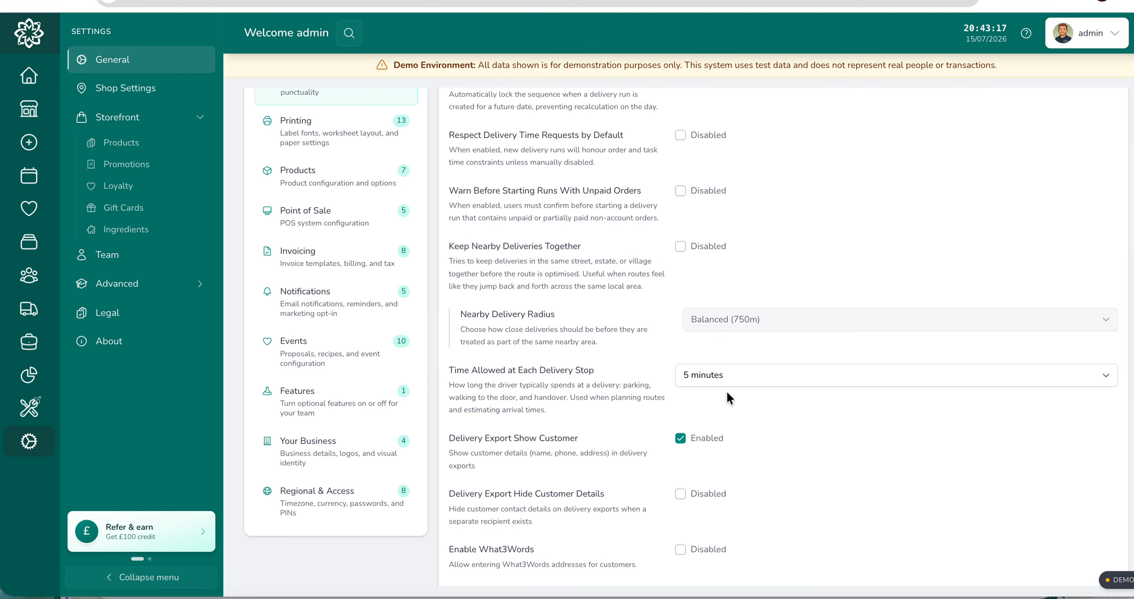
click(805, 376)
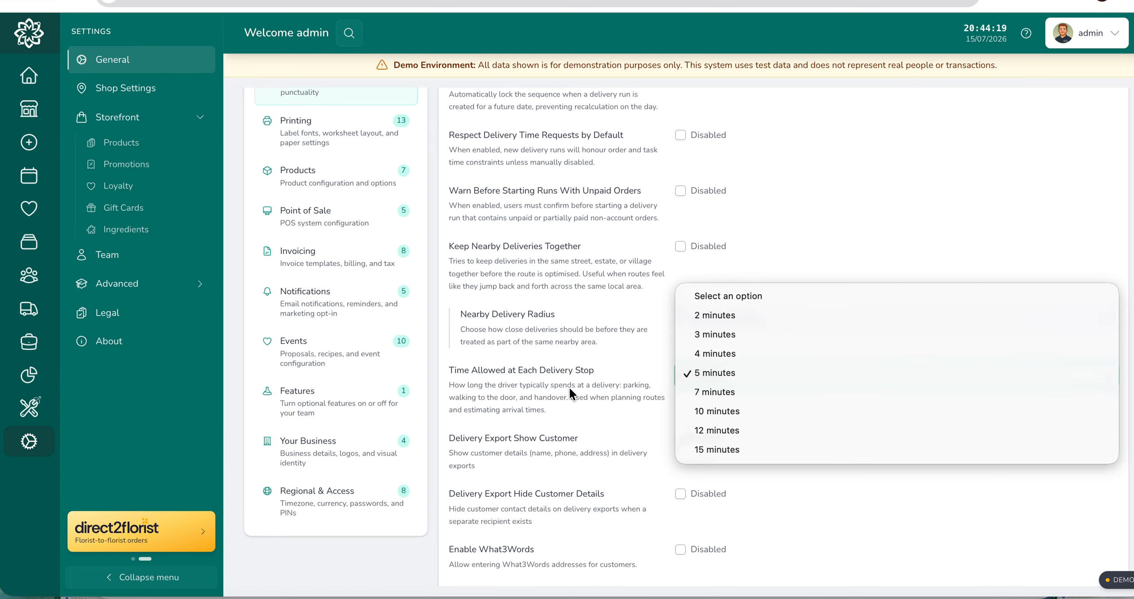
click(525, 423)
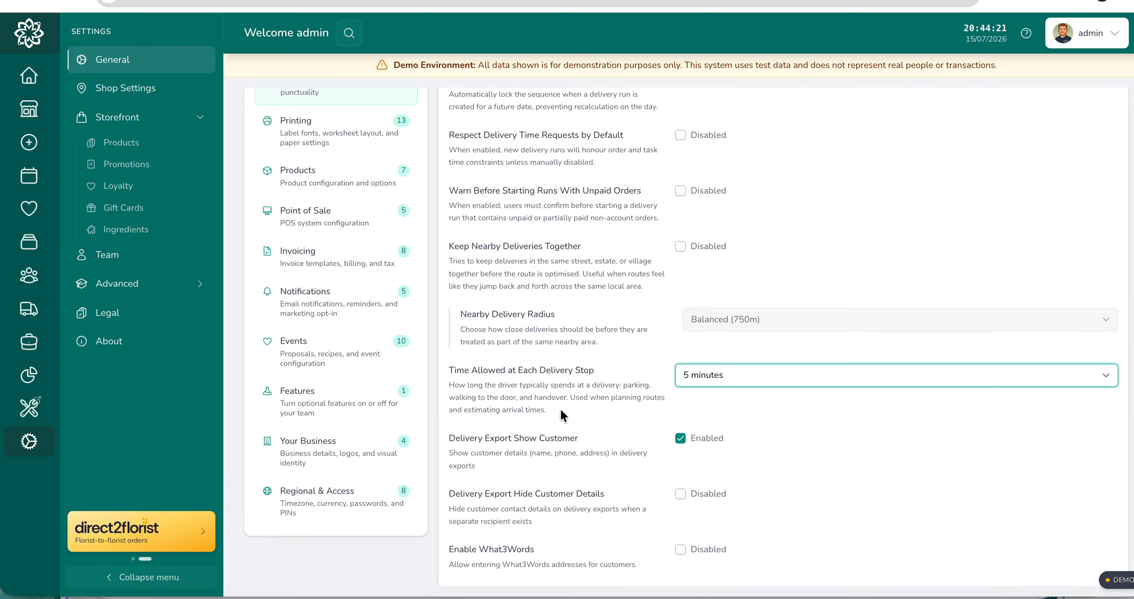
Step: Disable Delivery Create Mark As Ready in the delivery settings
scroll(562, 416, up, 5)
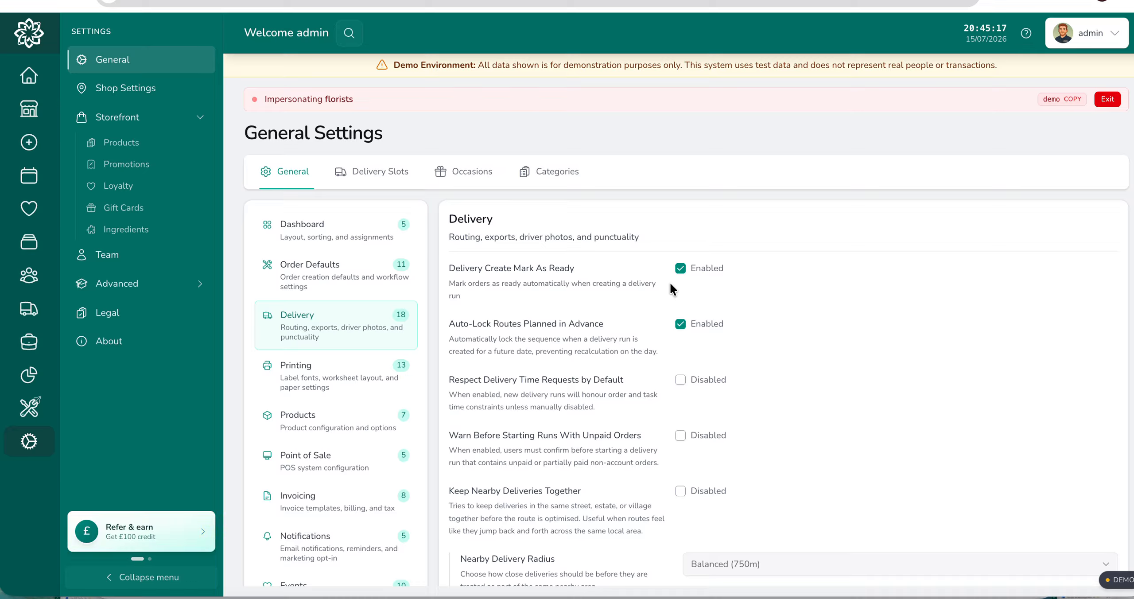
click(681, 268)
Step: Enable Keep Nearby Deliveries Together and check the available Nearby Delivery Radius options
scroll(511, 326, down, 2)
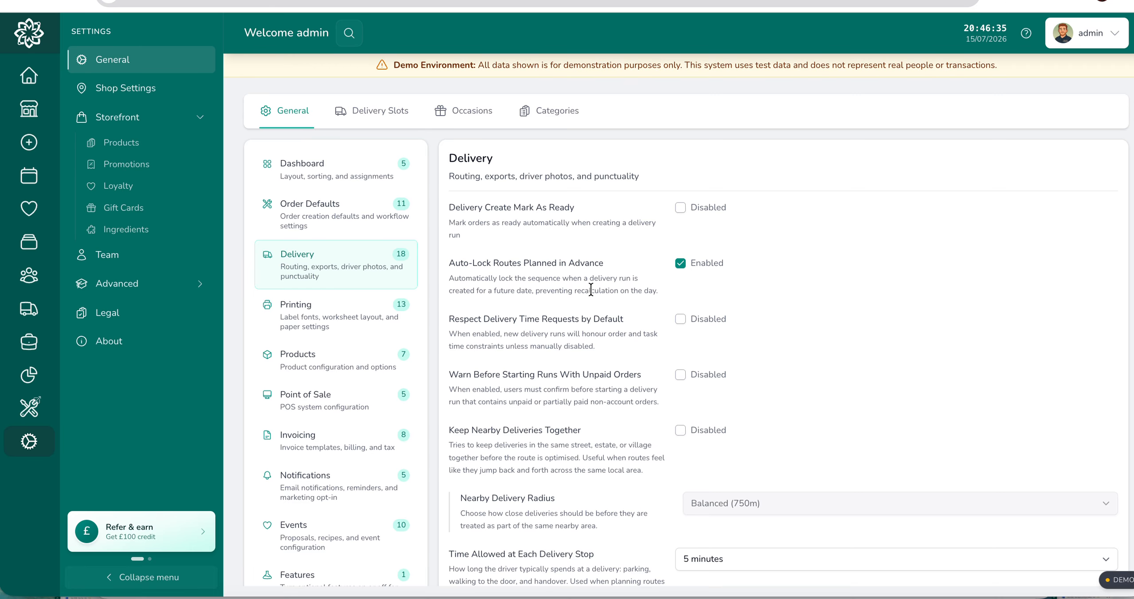
scroll(590, 287, down, 2)
scroll(591, 290, down, 2)
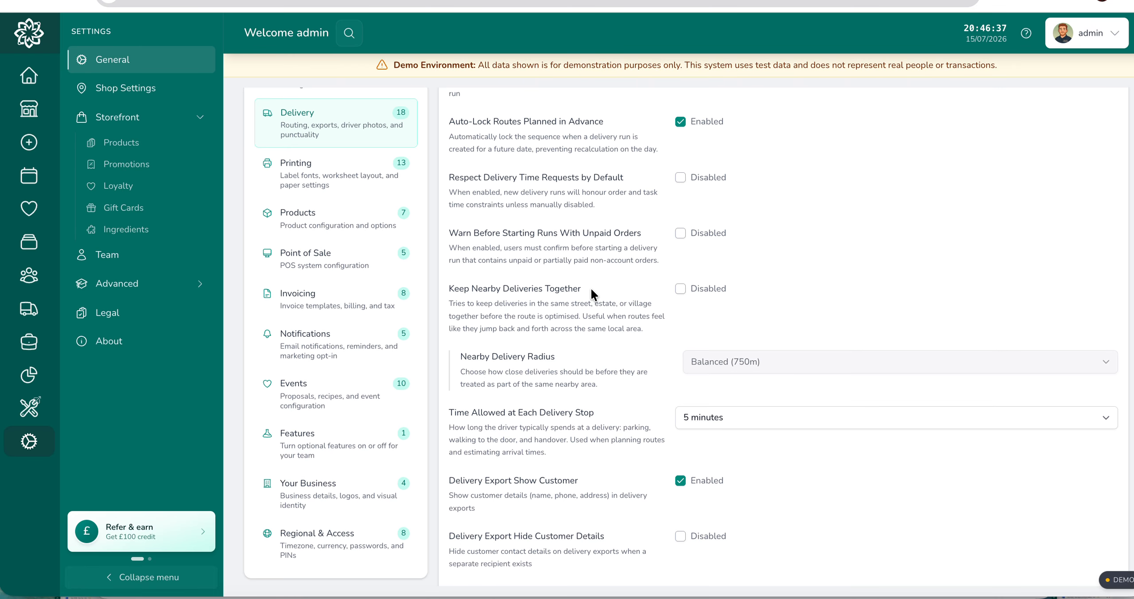
scroll(583, 269, down, 2)
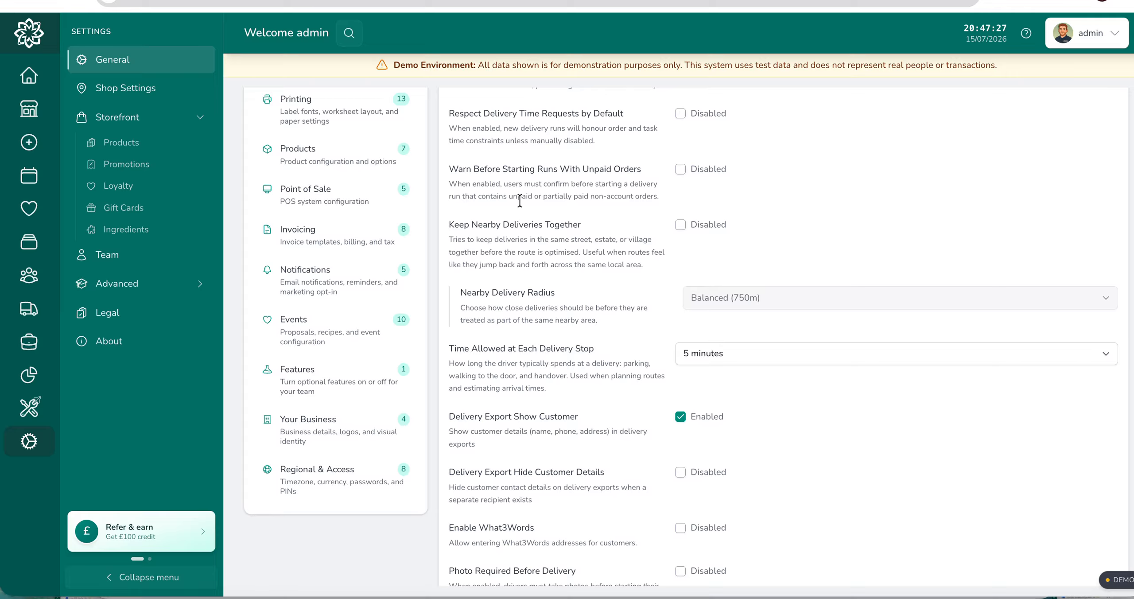
scroll(520, 201, down, 2)
scroll(616, 189, down, 2)
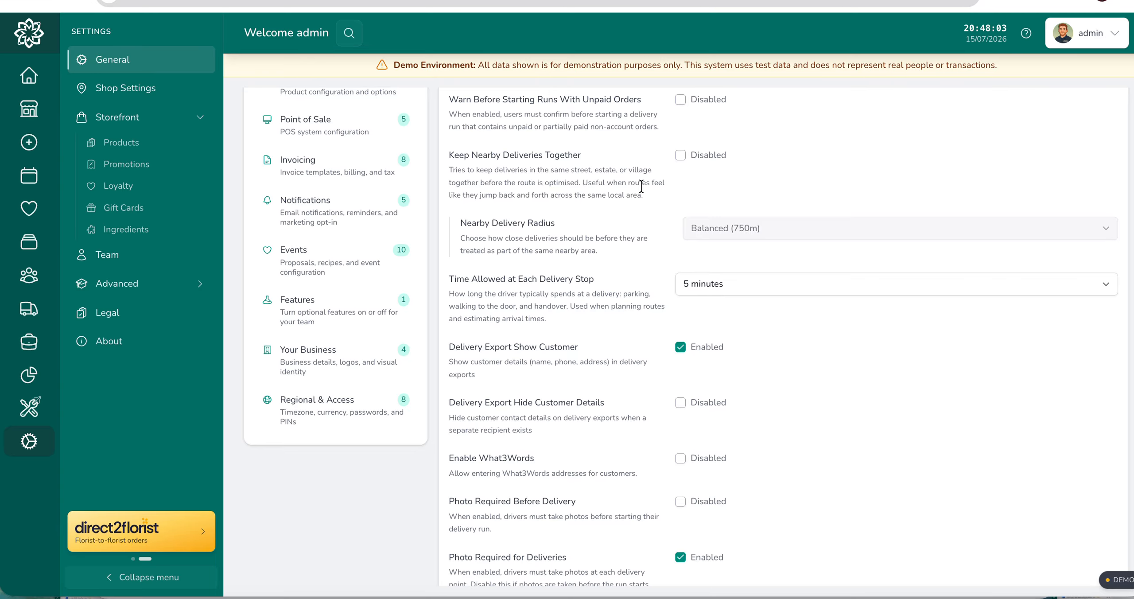
scroll(630, 195, down, 1)
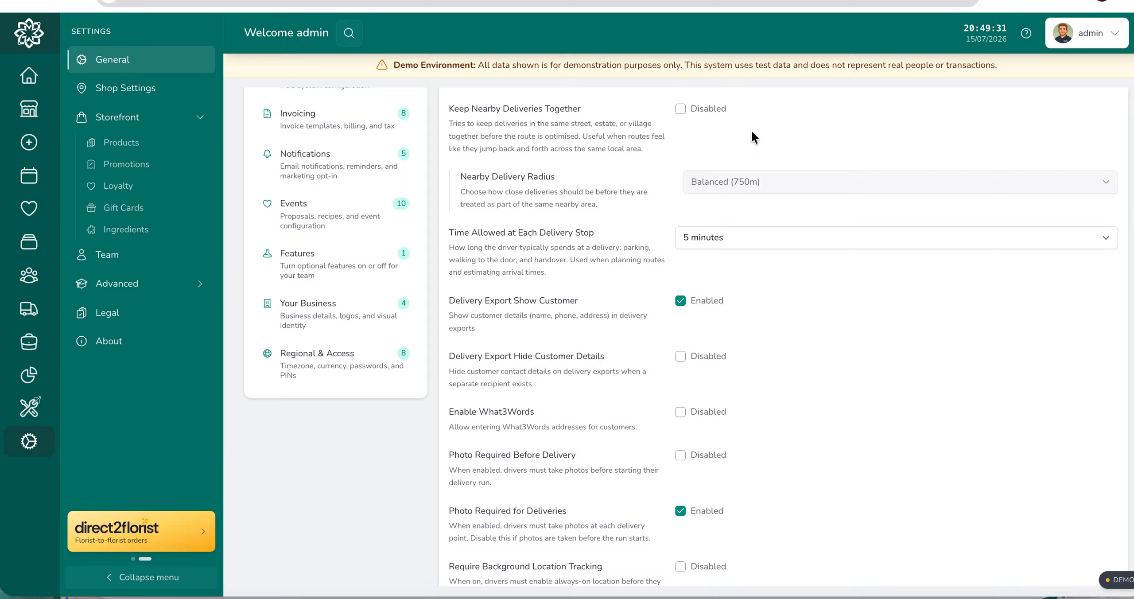
click(680, 109)
click(789, 181)
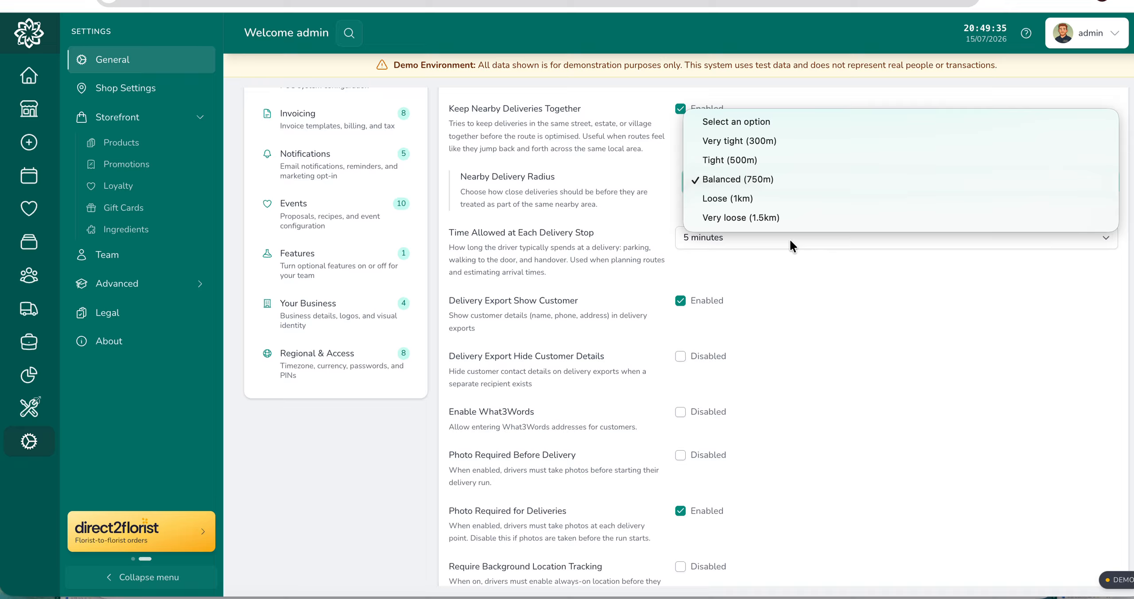
click(639, 213)
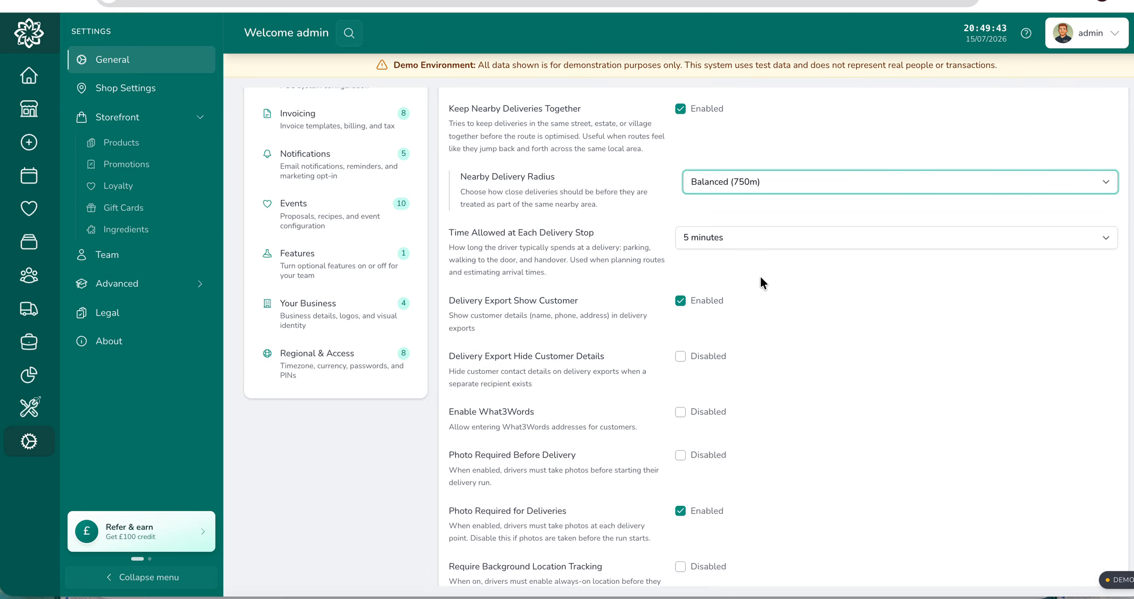
Step: Review the remaining delivery settings covering customer details in exports, What3Words, driver photos, location tracking, customer tracking links and punctuality
scroll(732, 257, down, 1)
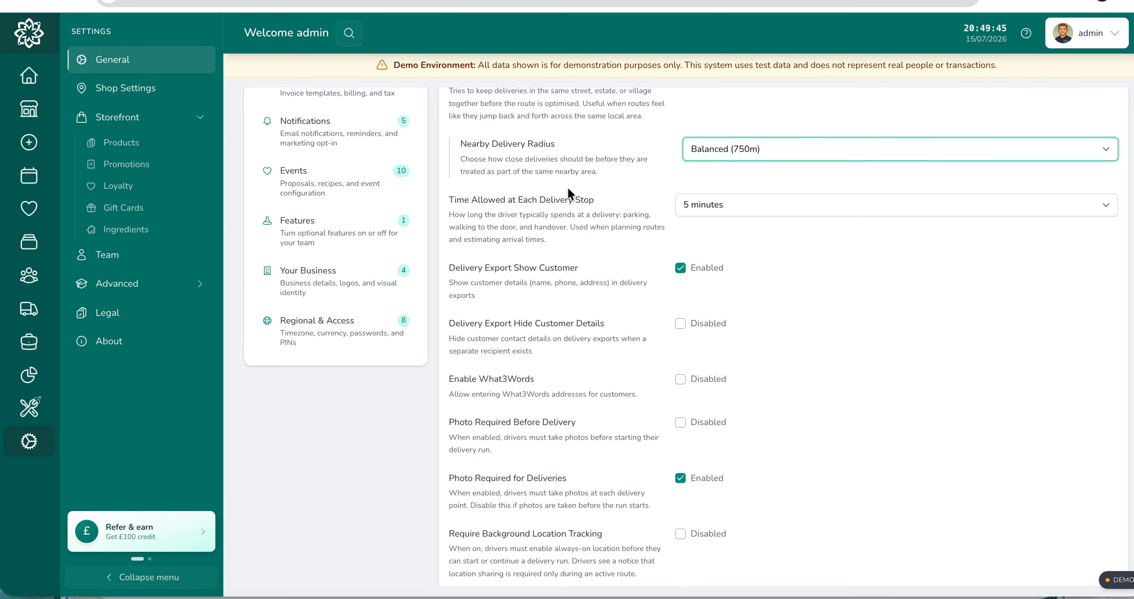
scroll(598, 187, down, 3)
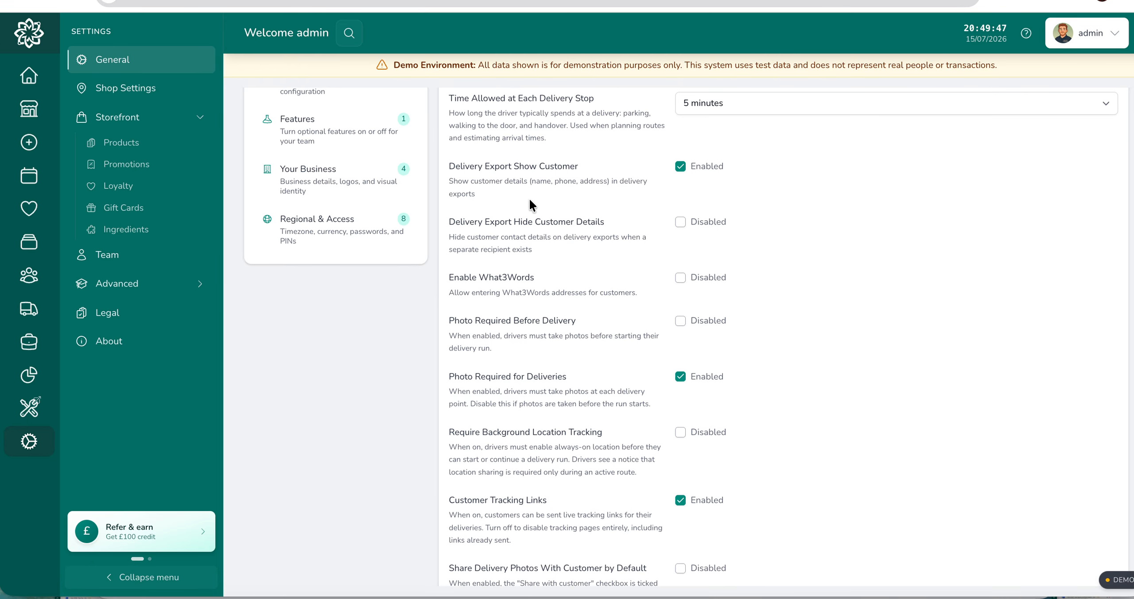
scroll(512, 194, down, 1)
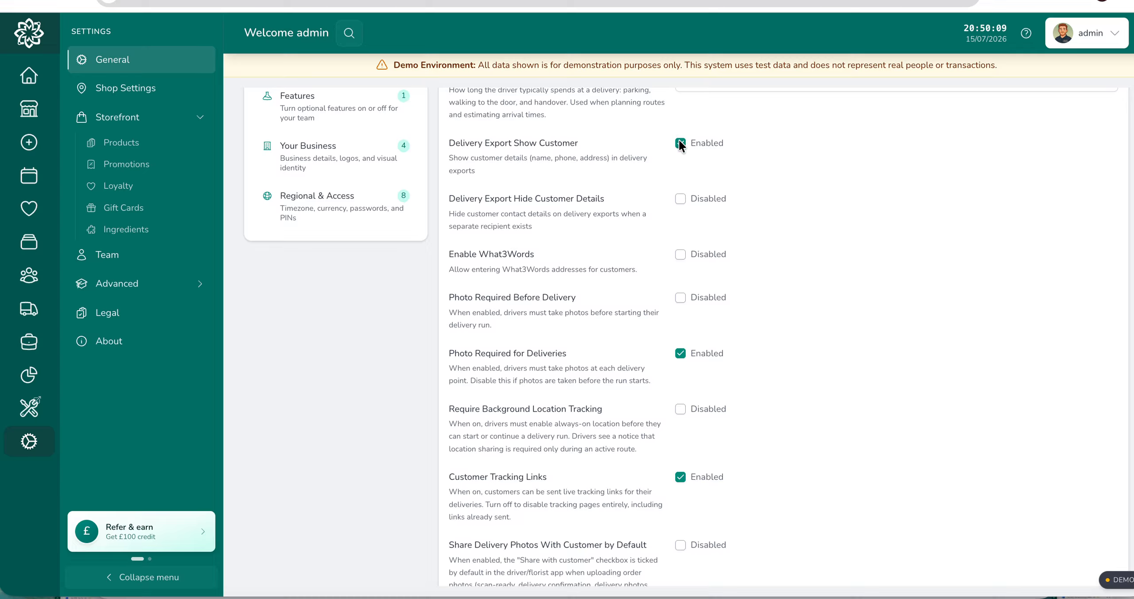
scroll(514, 239, down, 1)
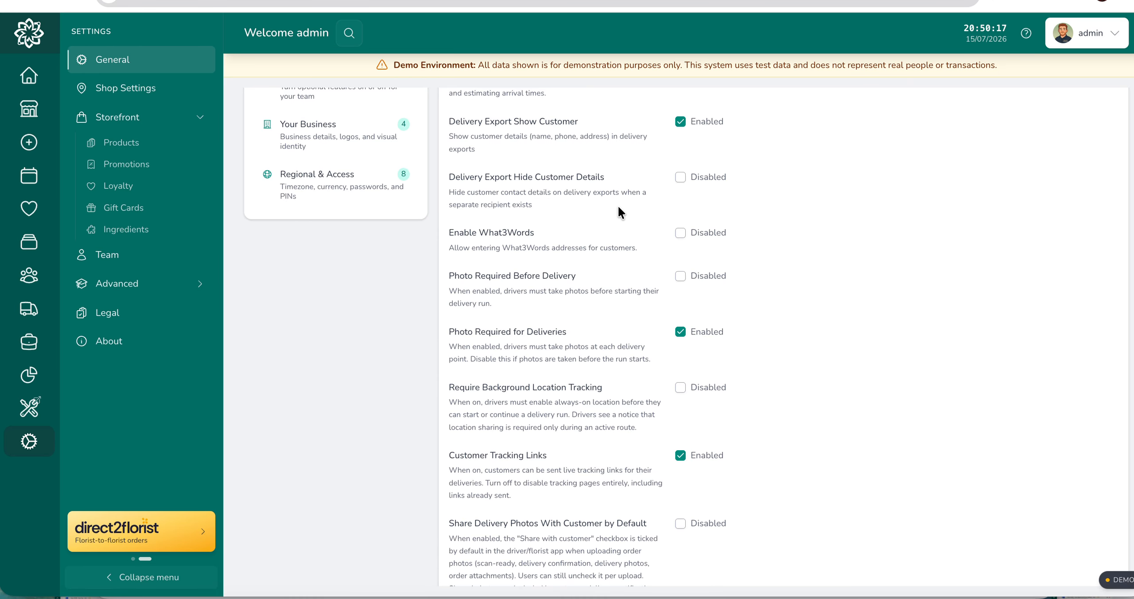
scroll(617, 206, down, 1)
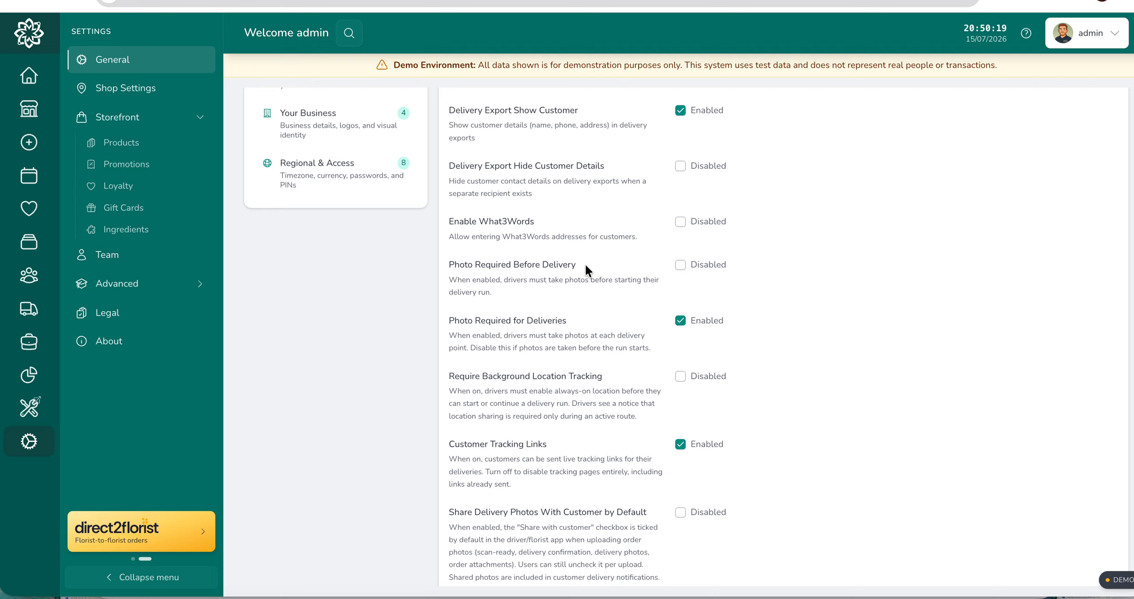
scroll(585, 264, down, 4)
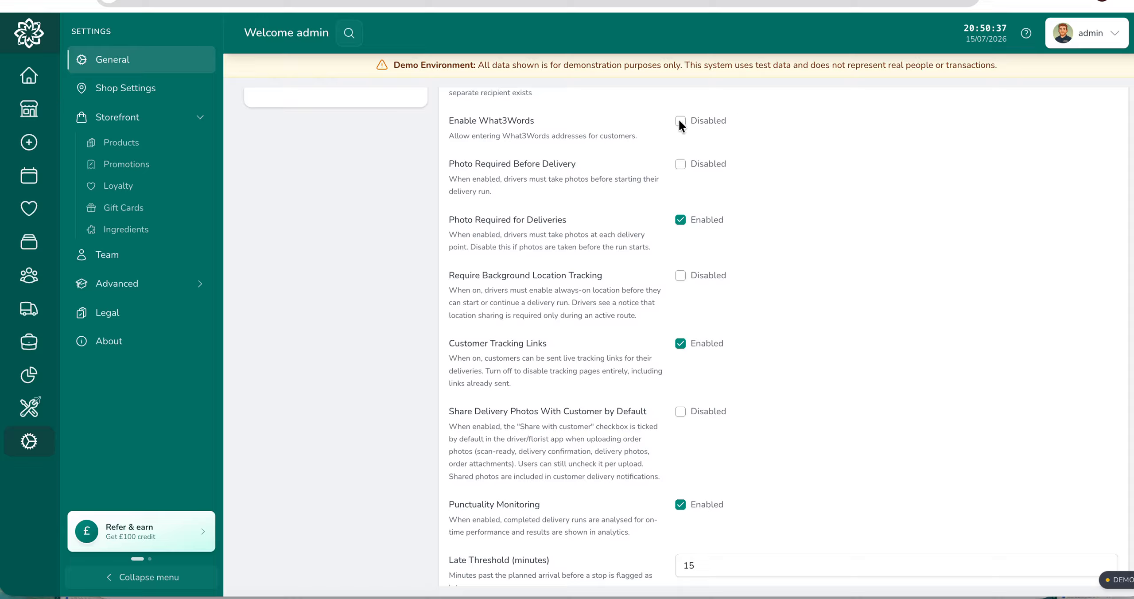
scroll(499, 223, down, 1)
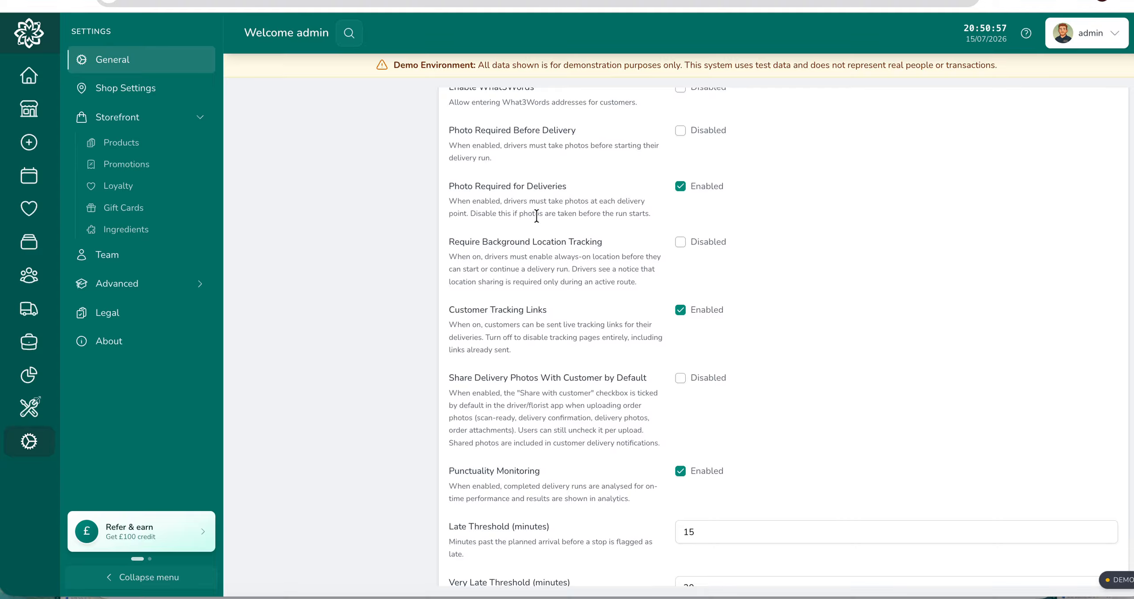
scroll(545, 217, down, 1)
scroll(544, 215, down, 1)
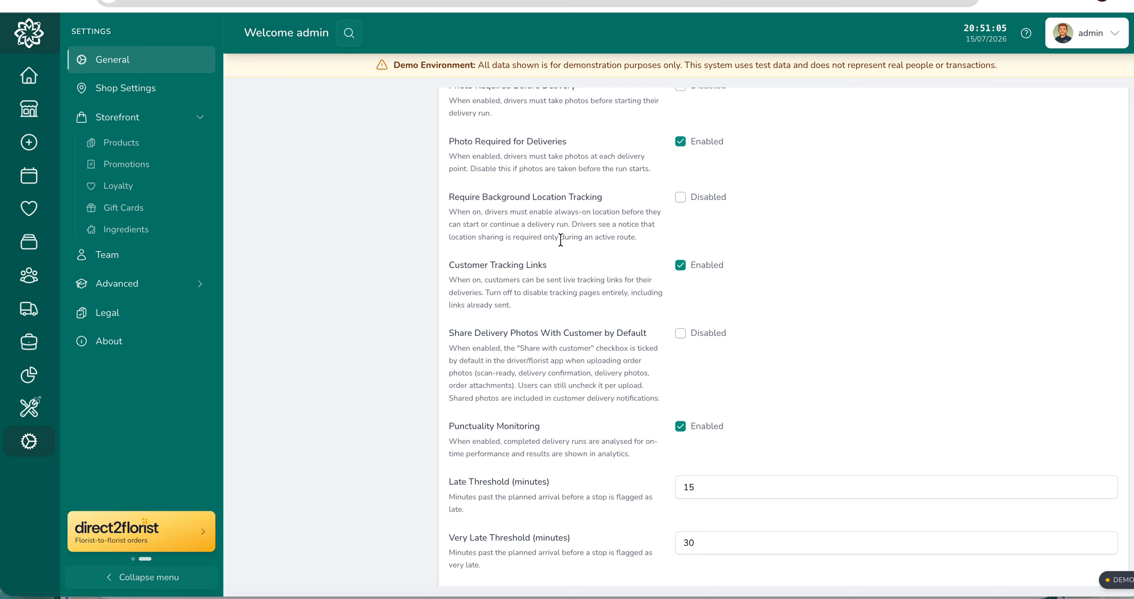
scroll(560, 240, down, 2)
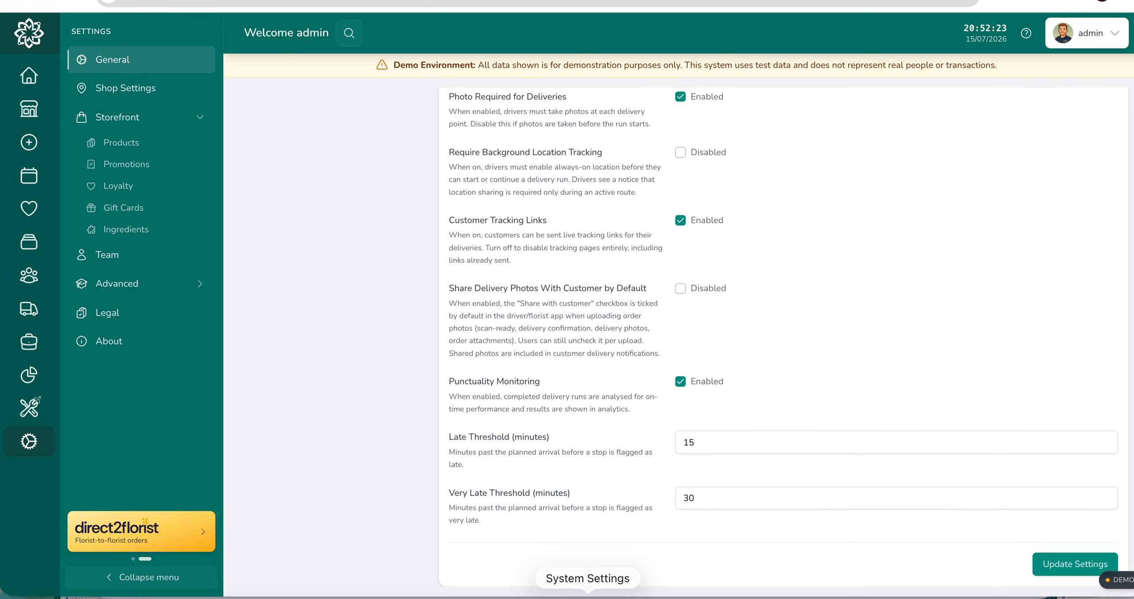
scroll(572, 339, up, 1)
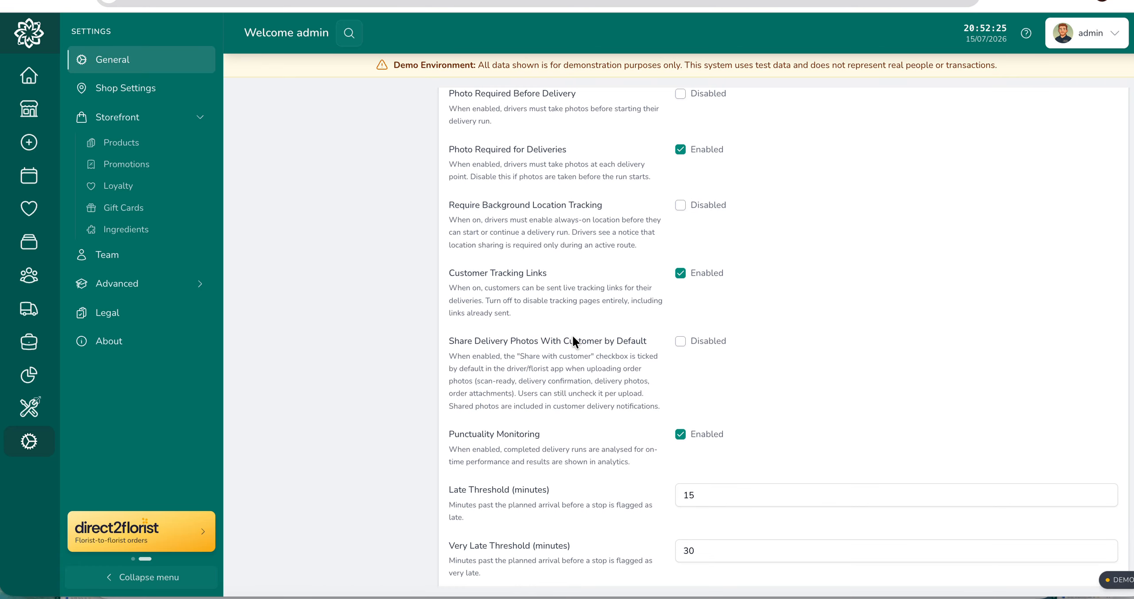
scroll(573, 350, up, 1)
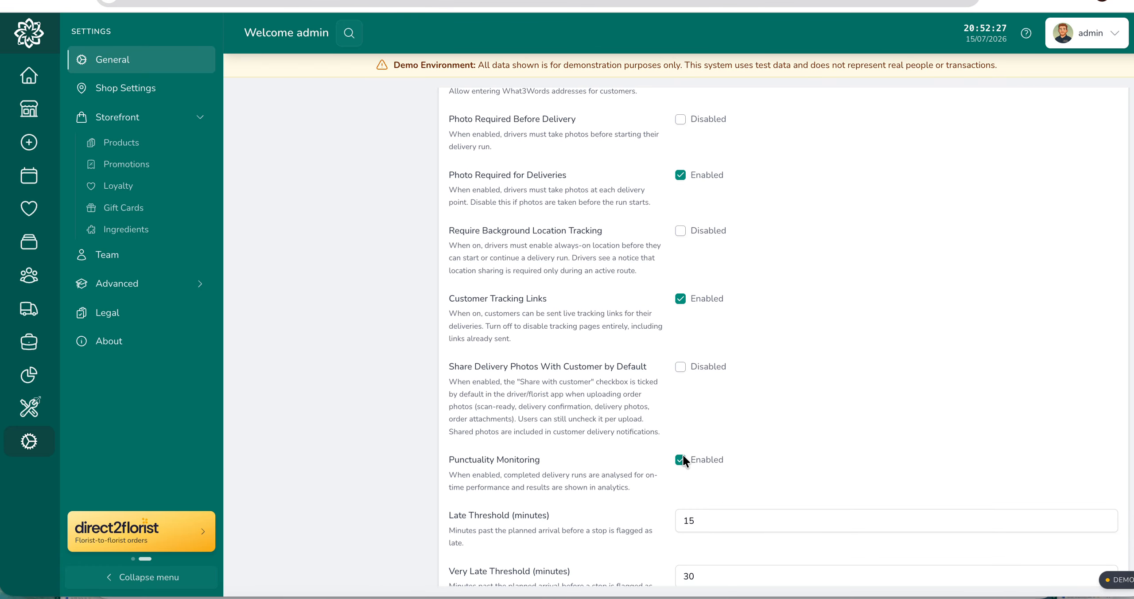
scroll(634, 370, up, 3)
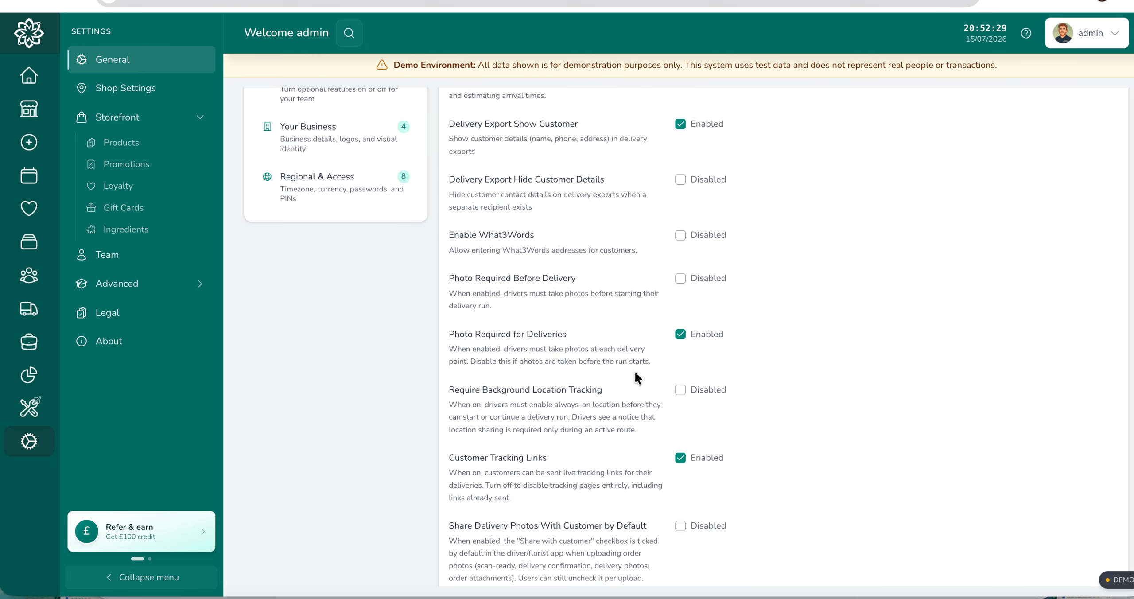